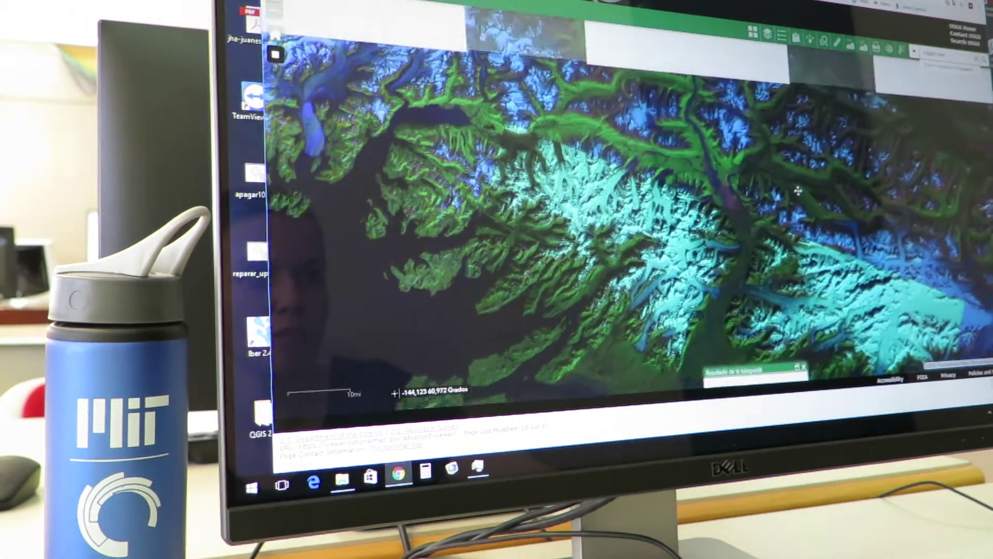
# Step: Pan northeast across the false-colour glaciated valleys beyond the search result
pyautogui.moveTo(808, 136); pyautogui.dragTo(806, 186)
pyautogui.moveTo(811, 109)
pyautogui.mouseDown()
pyautogui.moveTo(733, 182)
pyautogui.moveTo(701, 183)
pyautogui.mouseUp()
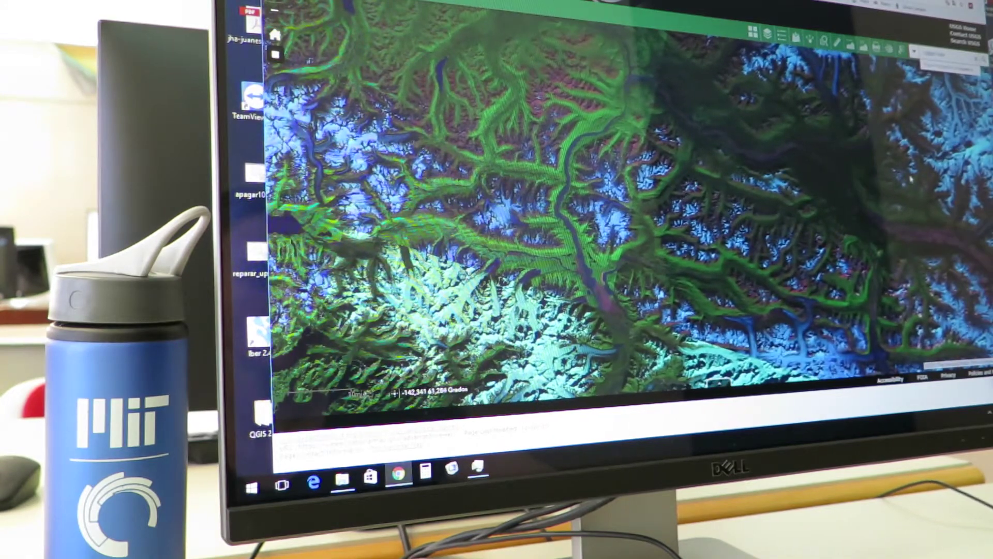
pyautogui.moveTo(915, 178); pyautogui.dragTo(706, 134)
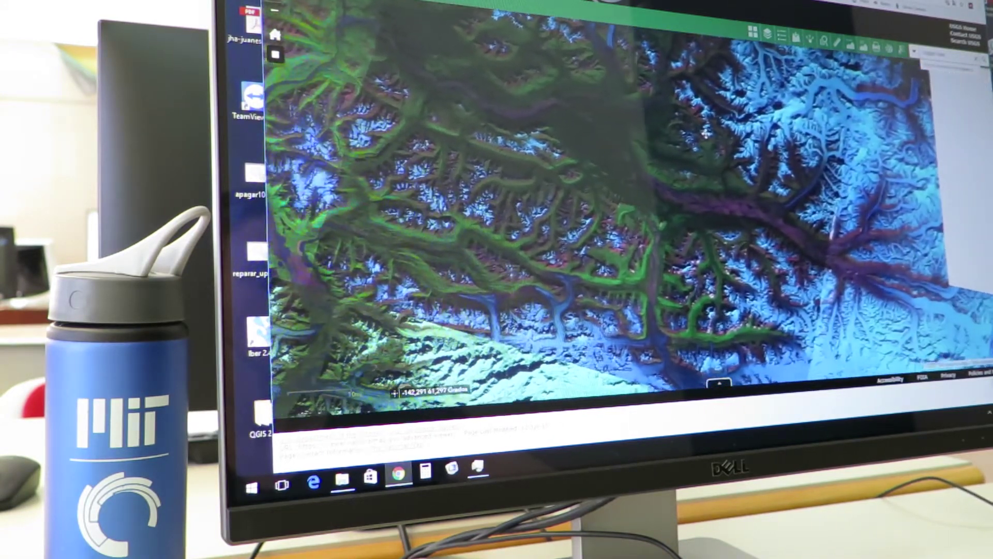
pyautogui.moveTo(707, 134); pyautogui.dragTo(651, 124)
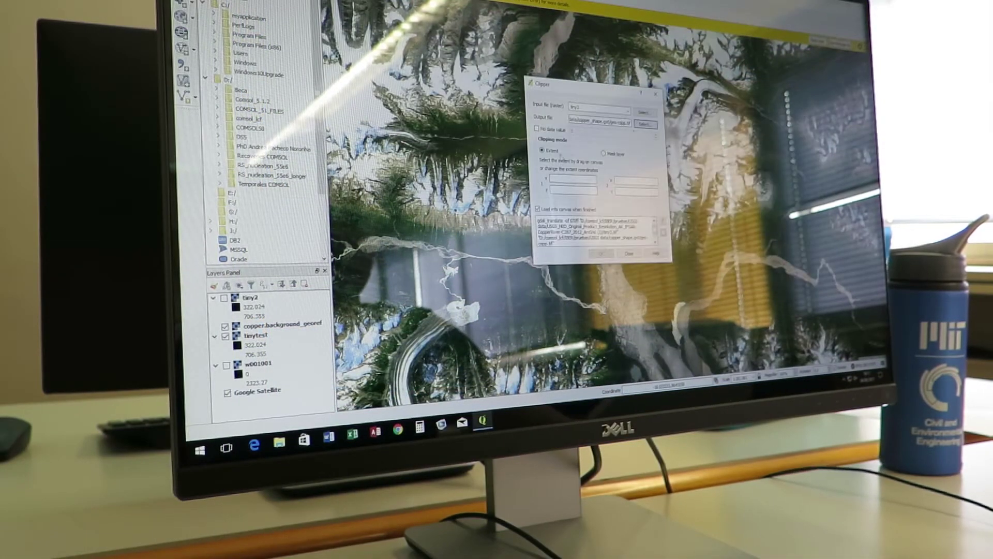
# Step: Move the Clipper dialog aside and run the clip of tiny2 to the drawn river-valley extent
pyautogui.moveTo(582, 84)
pyautogui.mouseDown()
pyautogui.moveTo(405, 129)
pyautogui.moveTo(301, 173)
pyautogui.mouseUp()
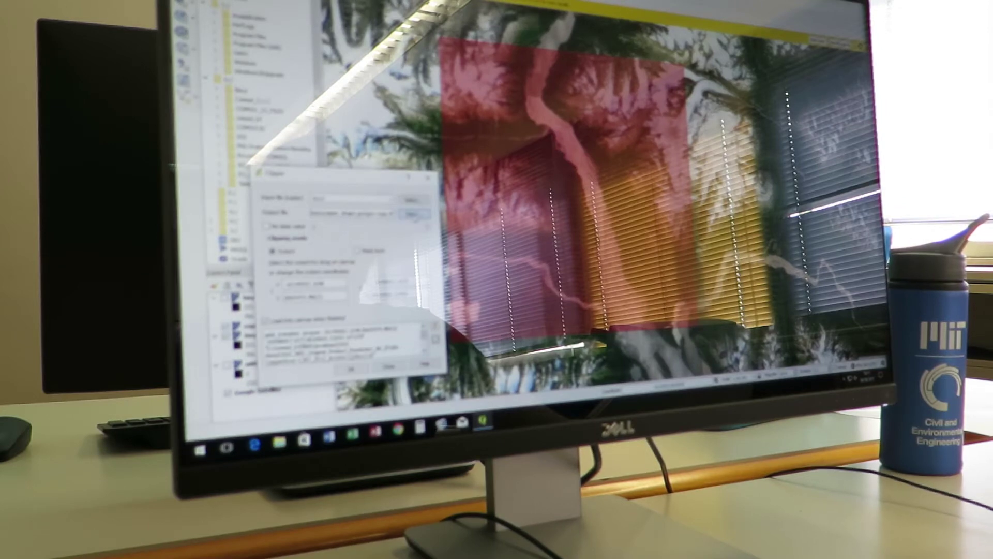
pyautogui.click(363, 371)
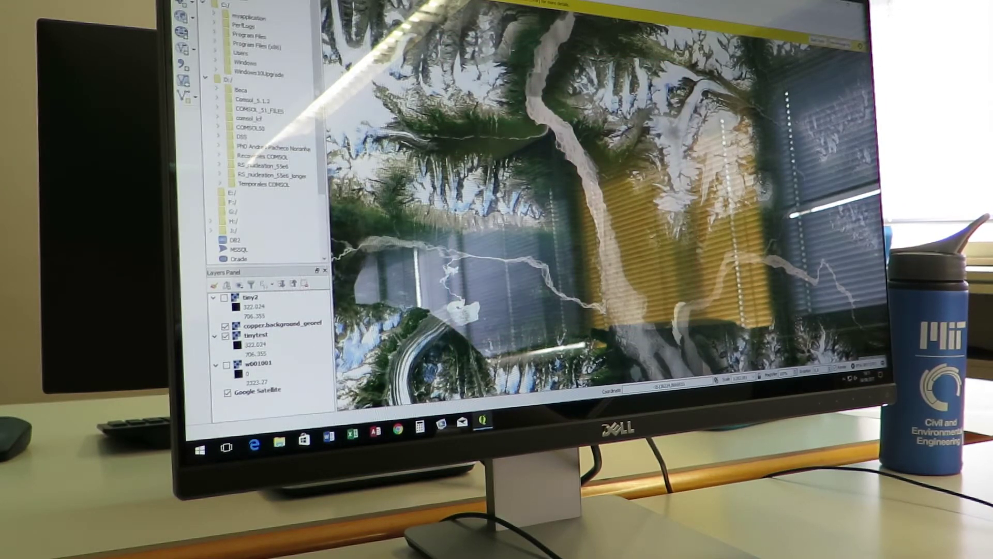